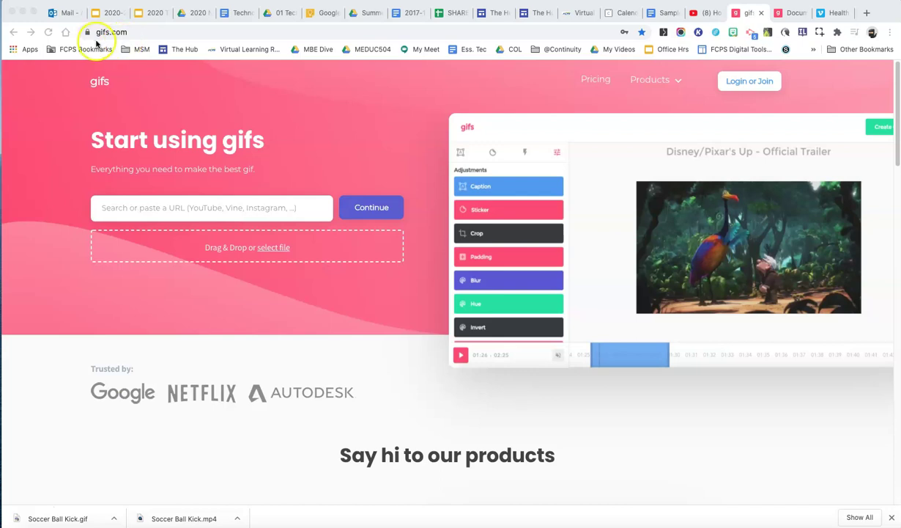
- Log in to gifs.com through the Login or Join dialog using the saved credentials
{"action": "left_click", "coordinate": [749, 82]}
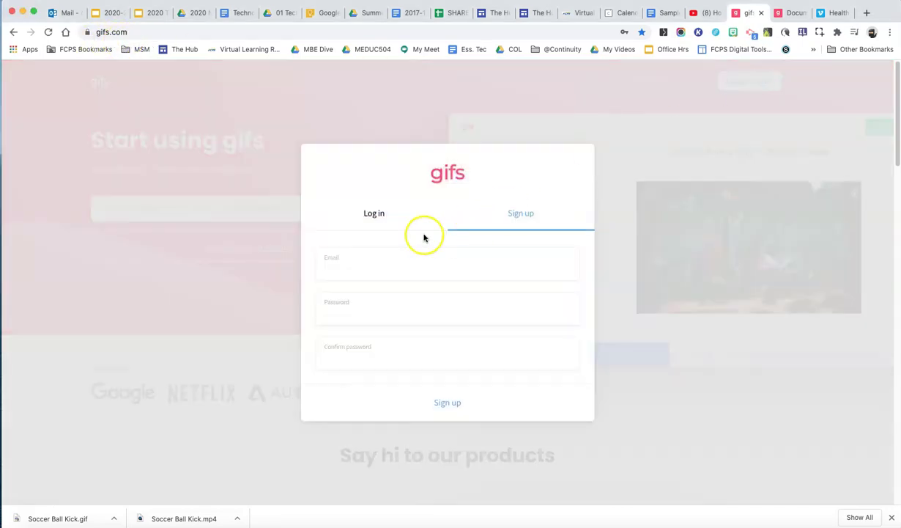
{"action": "left_click", "coordinate": [378, 214]}
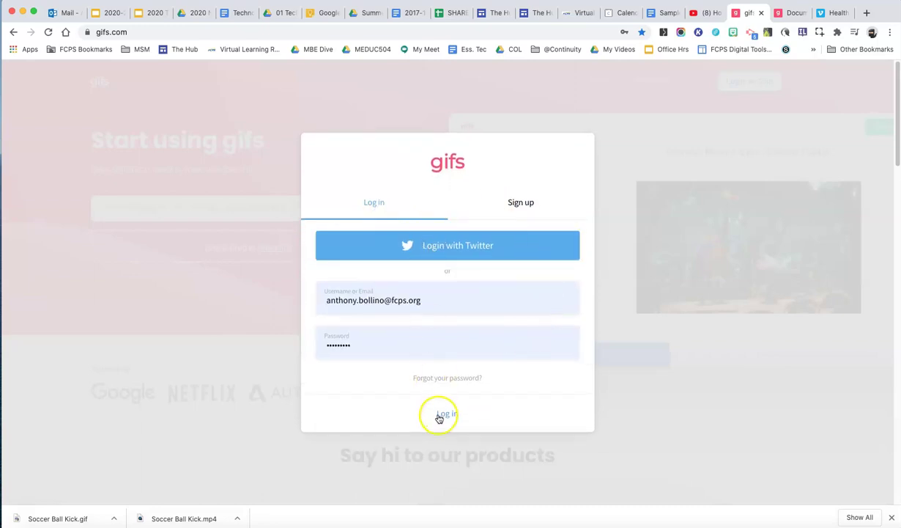
{"action": "left_click", "coordinate": [438, 414]}
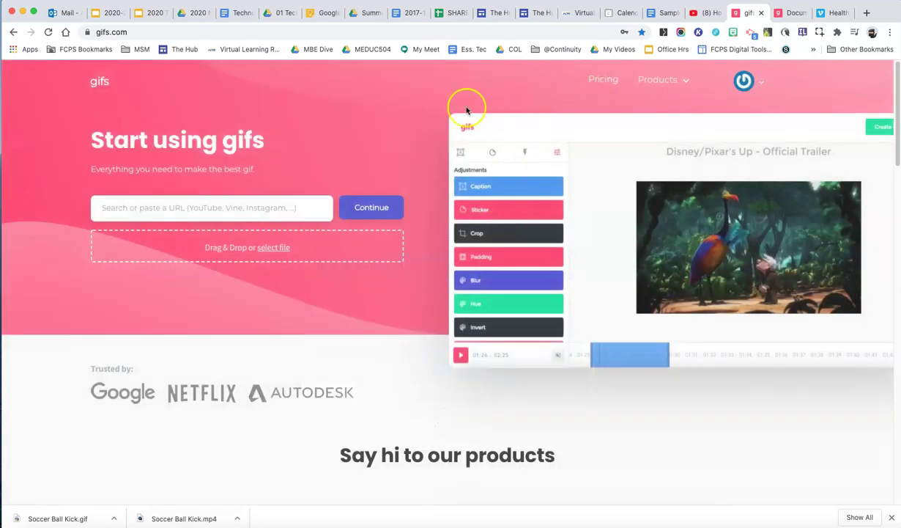
- Copy the YouTube soccer kick video's URL and paste it into gifs.com's URL field
{"action": "left_click", "coordinate": [701, 15]}
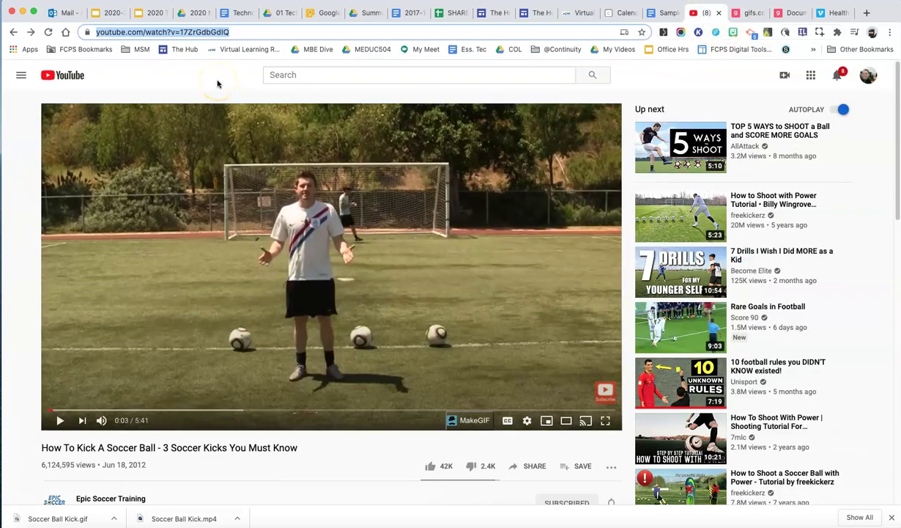
{"action": "right_click", "coordinate": [228, 32]}
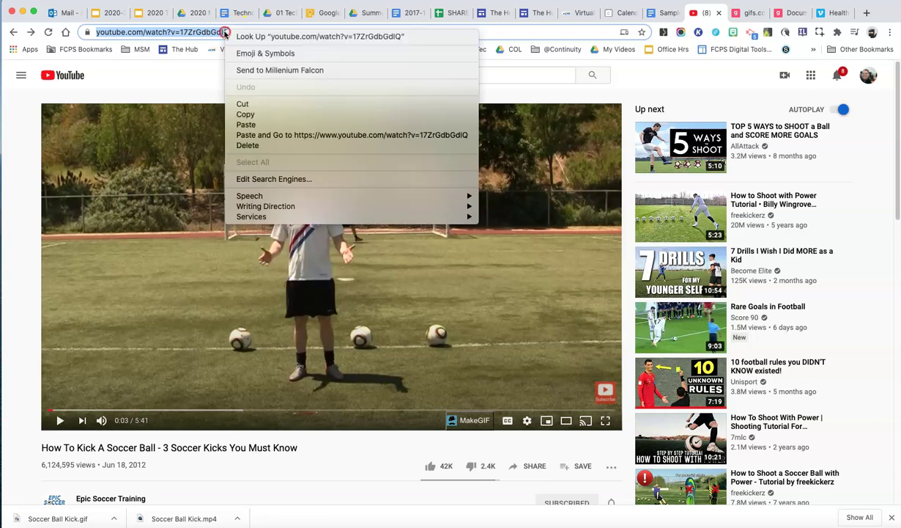
{"action": "left_click", "coordinate": [246, 115]}
{"action": "left_click", "coordinate": [747, 12]}
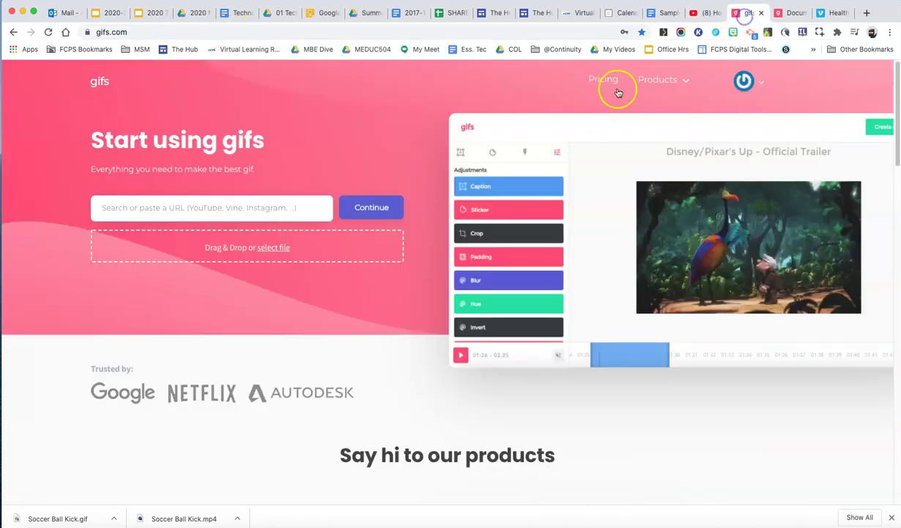
{"action": "left_click", "coordinate": [143, 209]}
{"action": "key", "text": "super+v"}
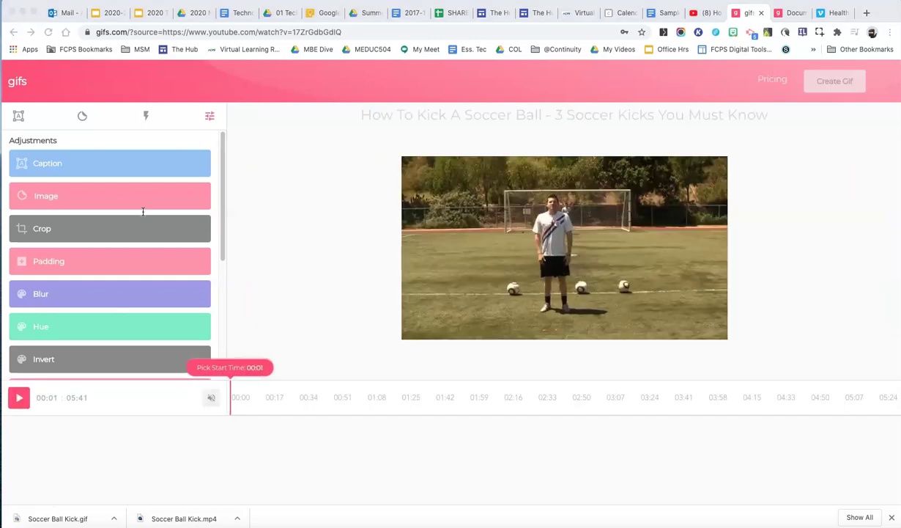
- Trim the timeline selection to 01:57.52–02:00.09 and create the GIF
{"action": "left_click_drag", "start_coordinate": [230, 399], "coordinate": [435, 379]}
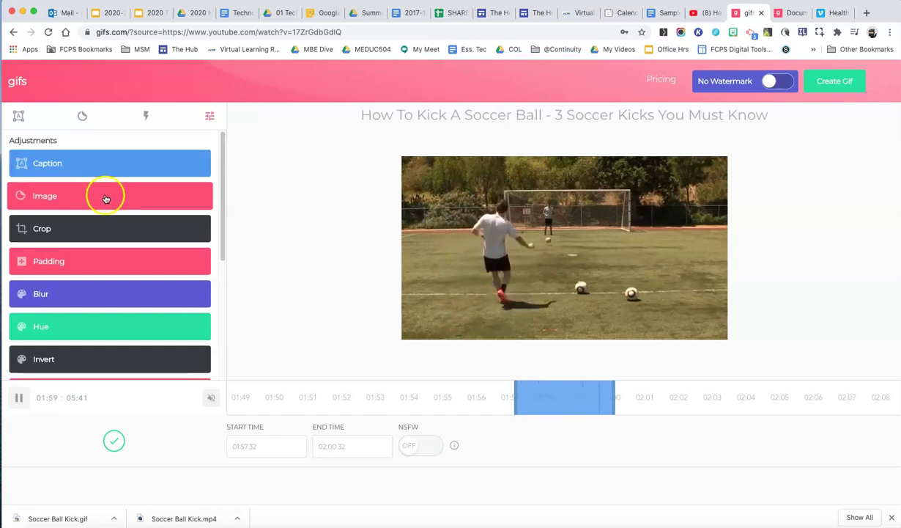
{"action": "left_click_drag", "start_coordinate": [223, 190], "coordinate": [224, 164]}
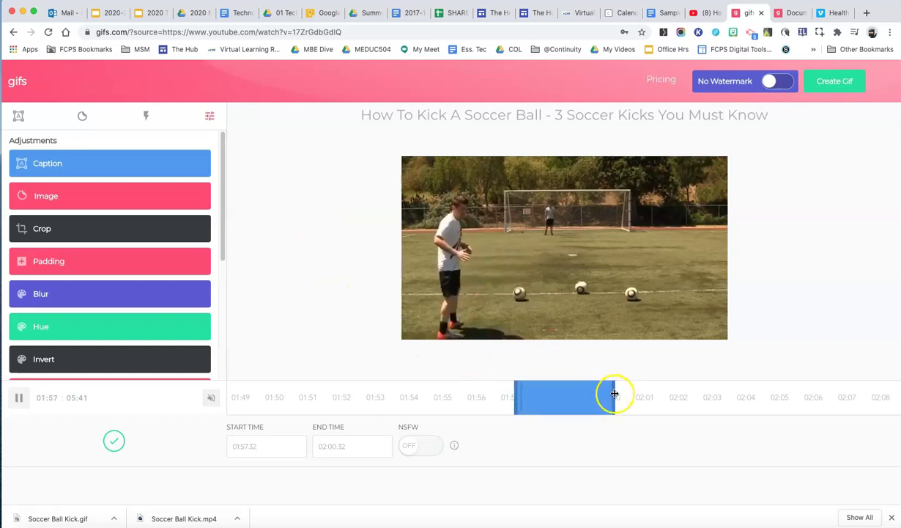
{"action": "left_click_drag", "start_coordinate": [613, 392], "coordinate": [607, 397]}
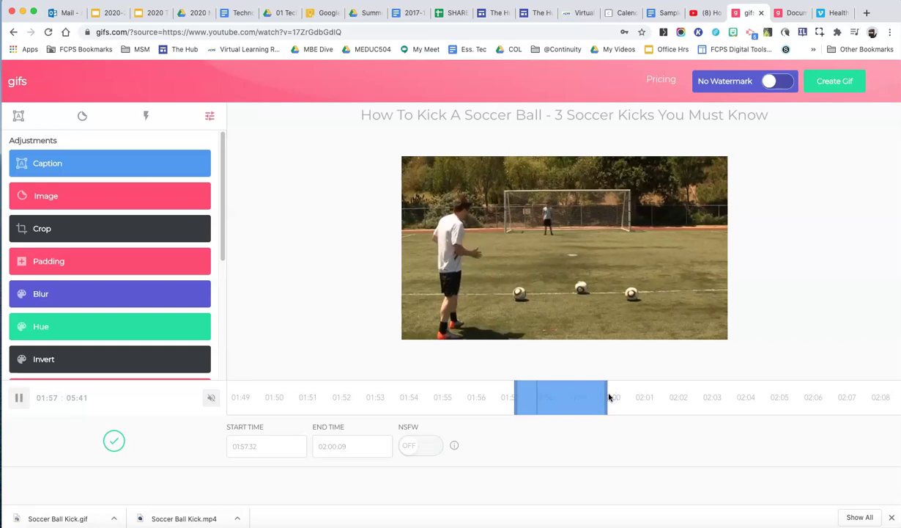
{"action": "left_click_drag", "start_coordinate": [517, 395], "coordinate": [521, 395]}
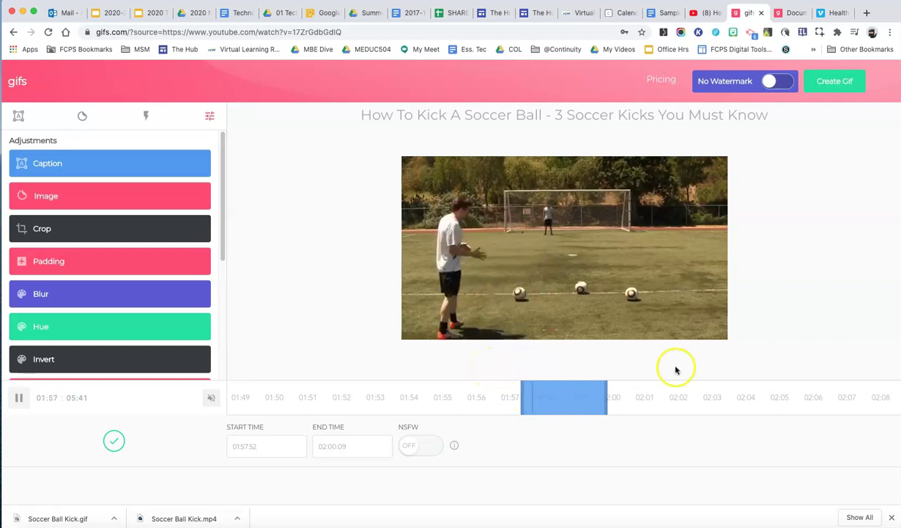
{"action": "left_click", "coordinate": [835, 81]}
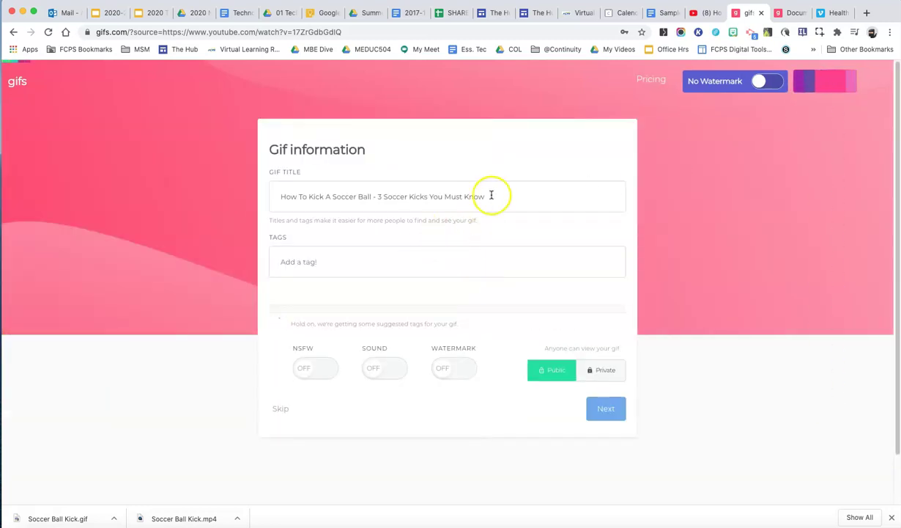
- Shorten the title to 'How To Kick A Soccer Ball', finish the GIF, and decline the upgrade
{"action": "left_click_drag", "start_coordinate": [488, 195], "coordinate": [375, 195]}
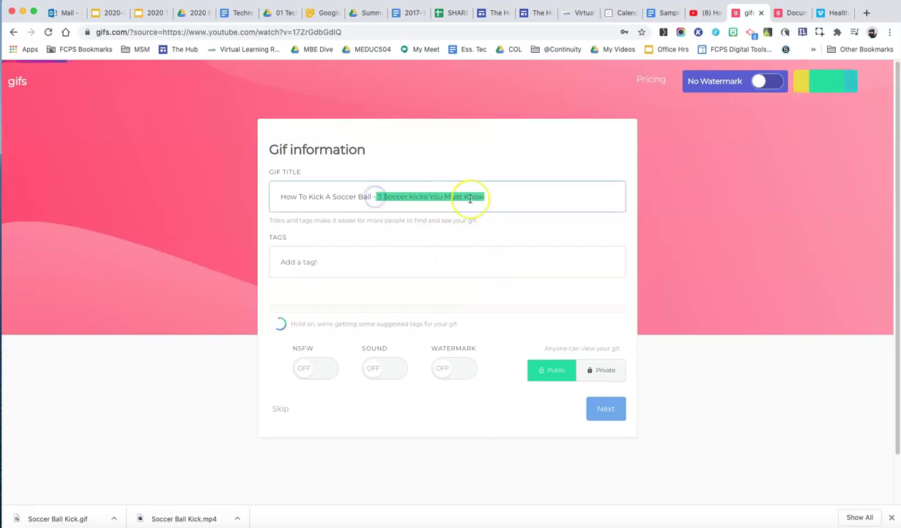
{"action": "key", "text": "BackSpace"}
{"action": "key", "text": "BackSpace"}
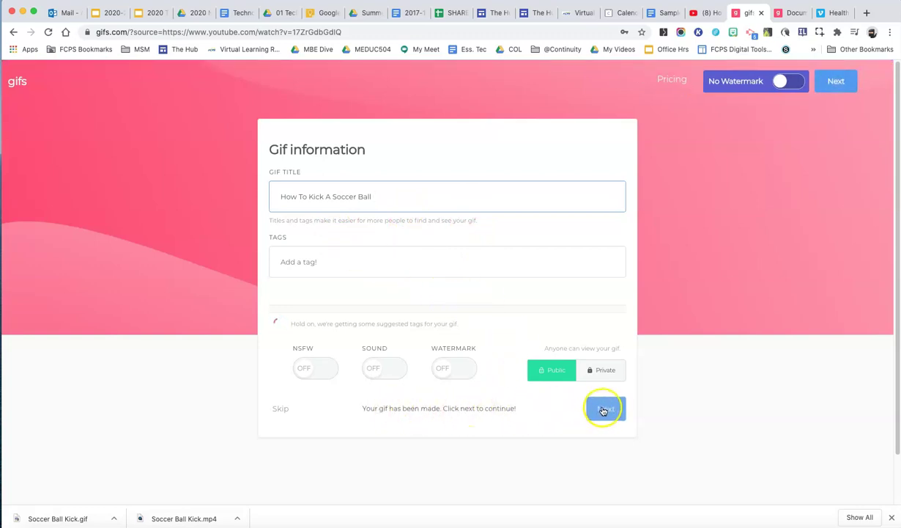
{"action": "left_click", "coordinate": [605, 409]}
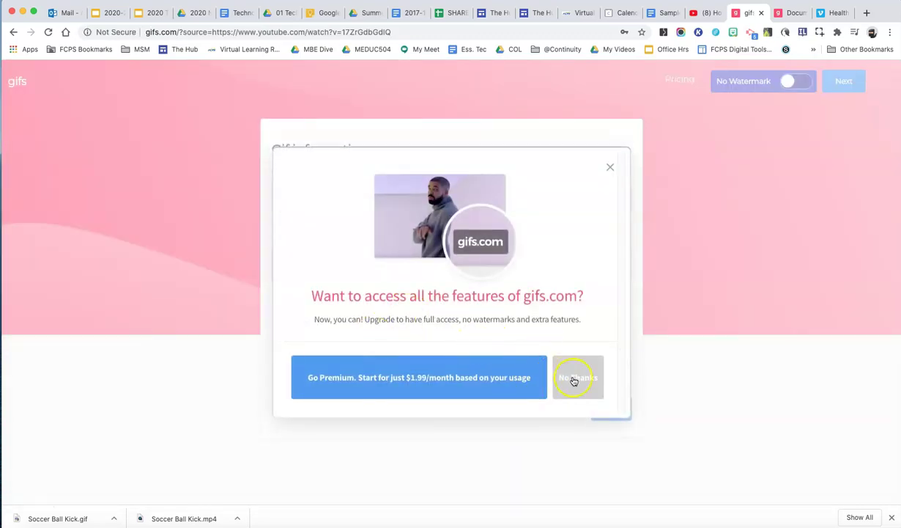
{"action": "left_click", "coordinate": [575, 380]}
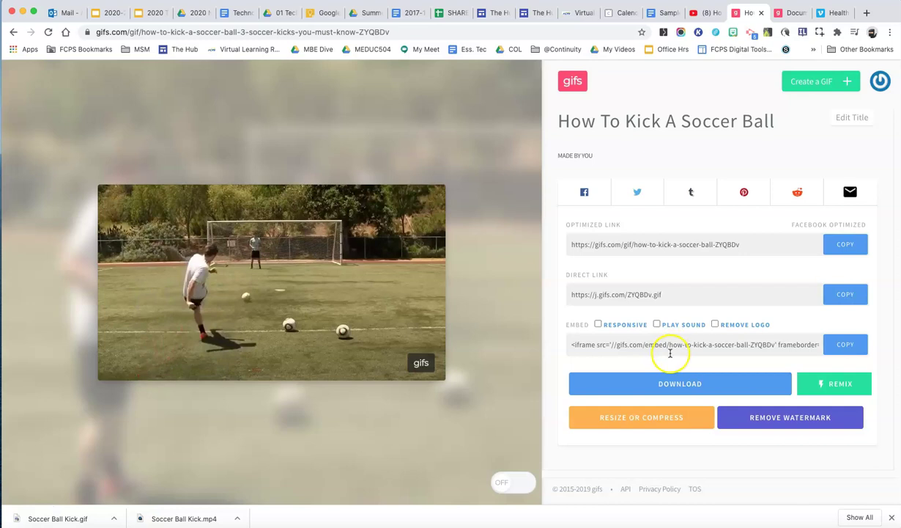
- Open the Download menu listing Small GIF, Original GIF (1.73MB) and Original MP4
{"action": "left_click", "coordinate": [672, 383]}
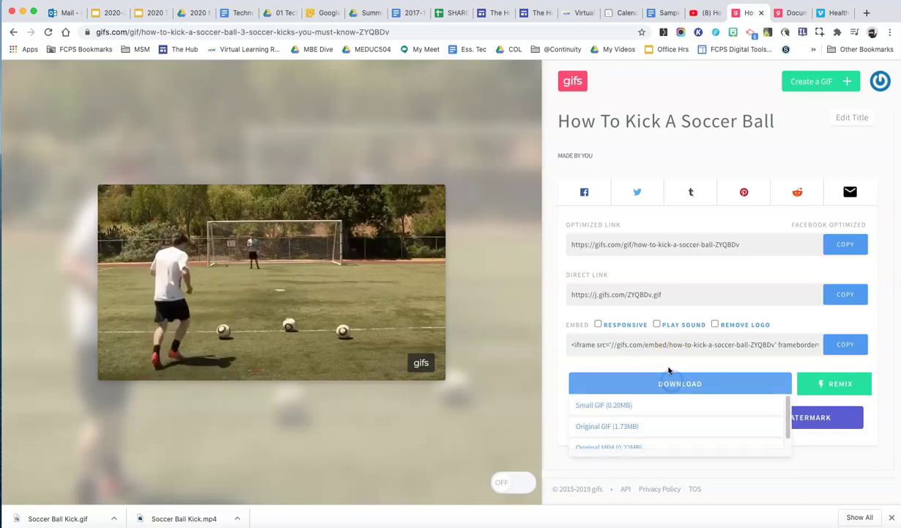
{"action": "left_click_drag", "start_coordinate": [787, 408], "coordinate": [784, 412]}
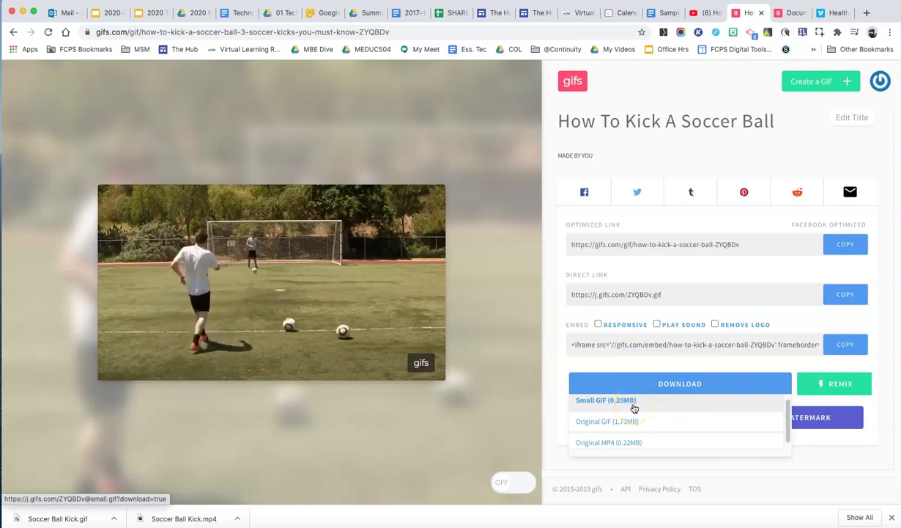
{"action": "left_click", "coordinate": [651, 425]}
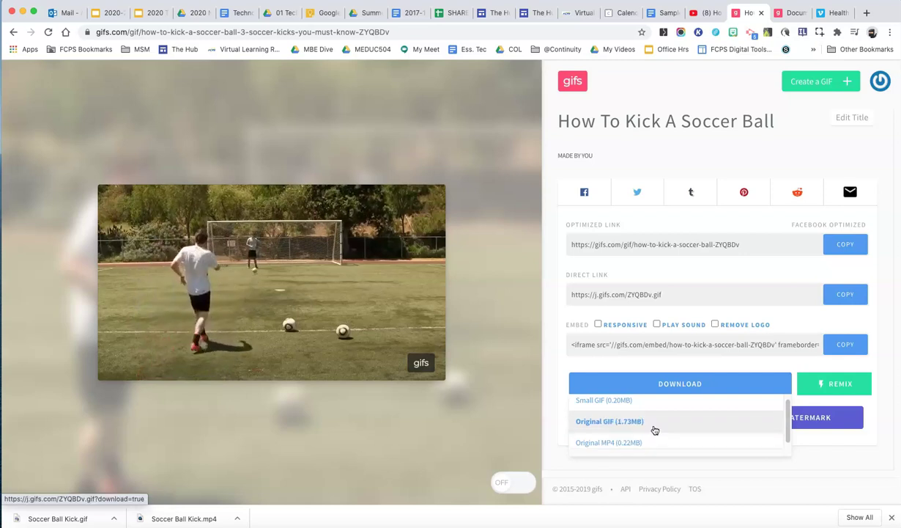
- Save the Small GIF as Kicking Soccer Ball.gif and reveal it in Finder
{"action": "left_click", "coordinate": [650, 424]}
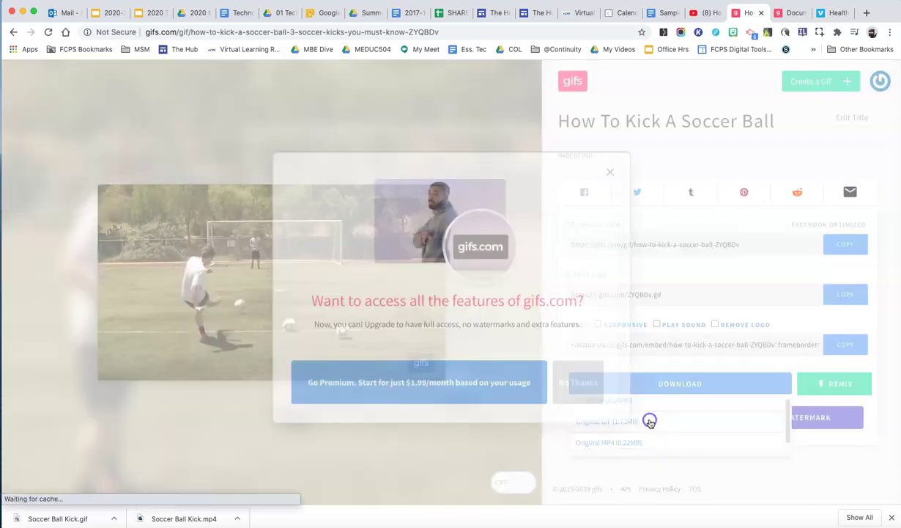
{"action": "left_click", "coordinate": [578, 378]}
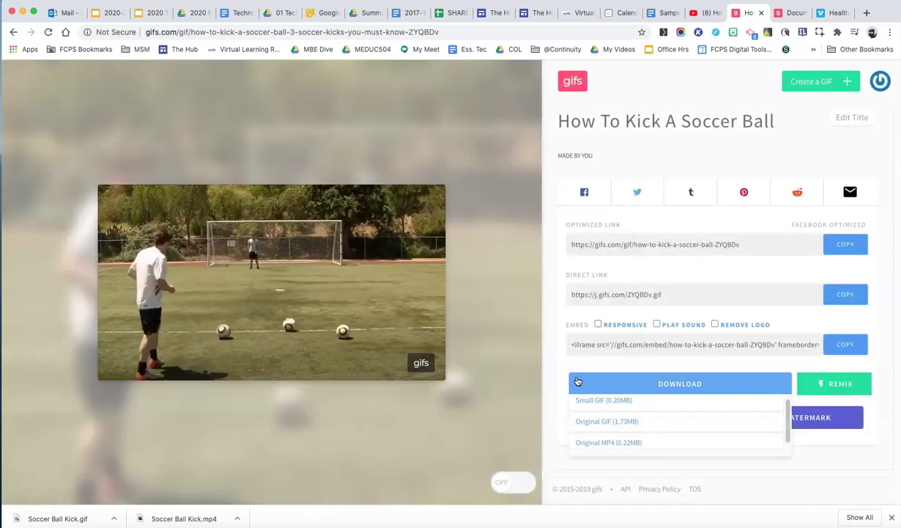
{"action": "left_click", "coordinate": [630, 400]}
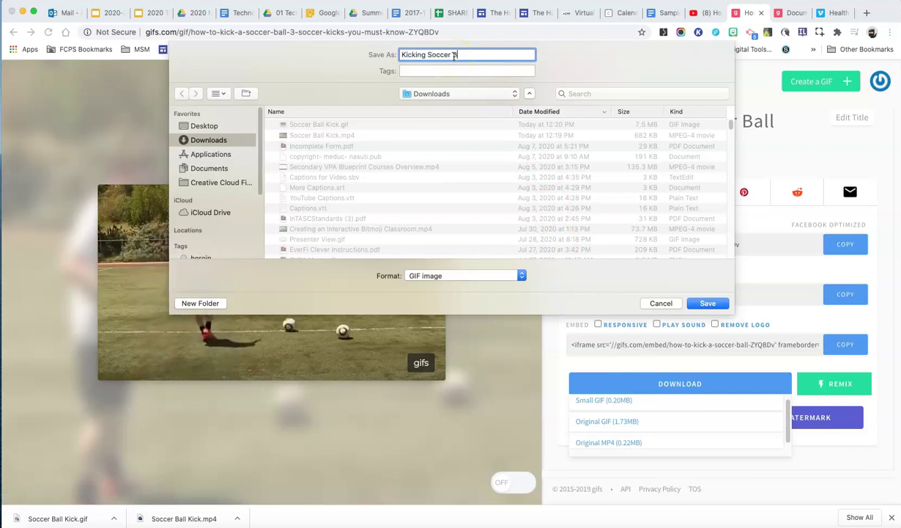
{"action": "key", "text": "Return"}
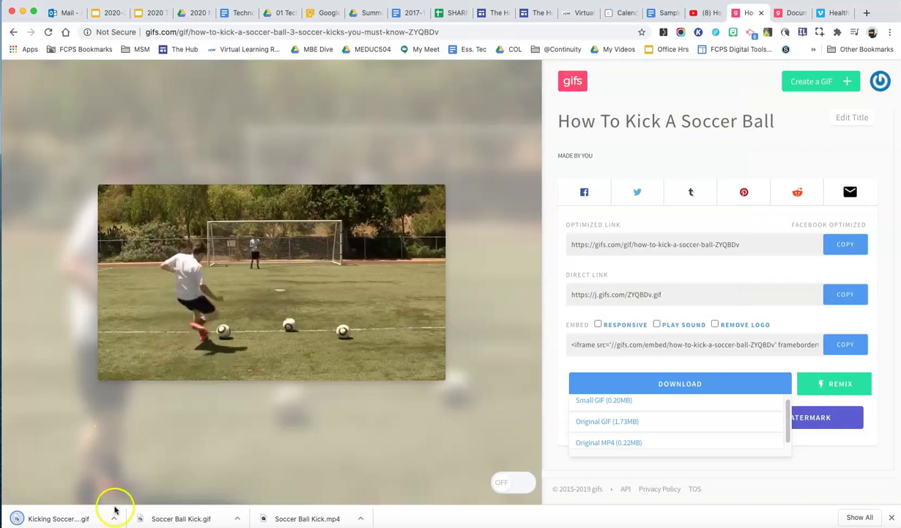
{"action": "left_click", "coordinate": [113, 518]}
{"action": "left_click", "coordinate": [126, 505]}
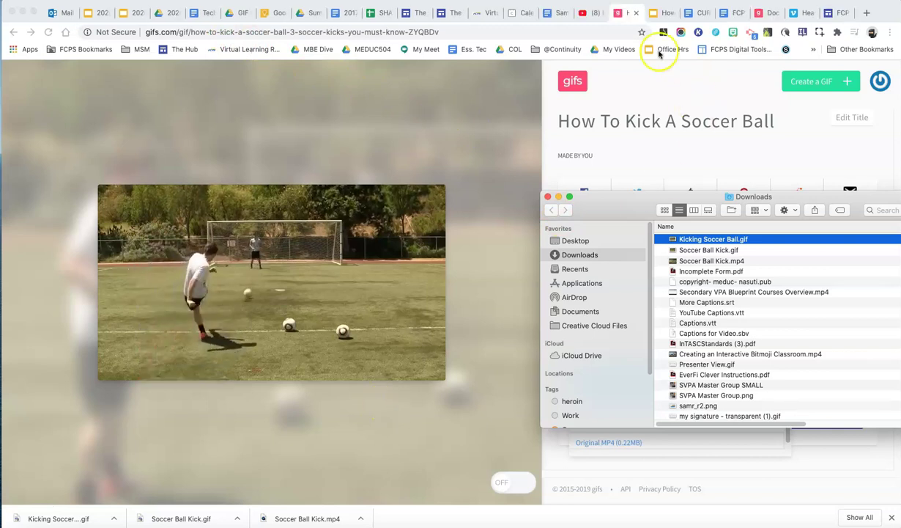
- Drag Kicking Soccer Ball.gif from Downloads onto slide 2 and enlarge it beside the bullets
{"action": "left_click", "coordinate": [658, 13]}
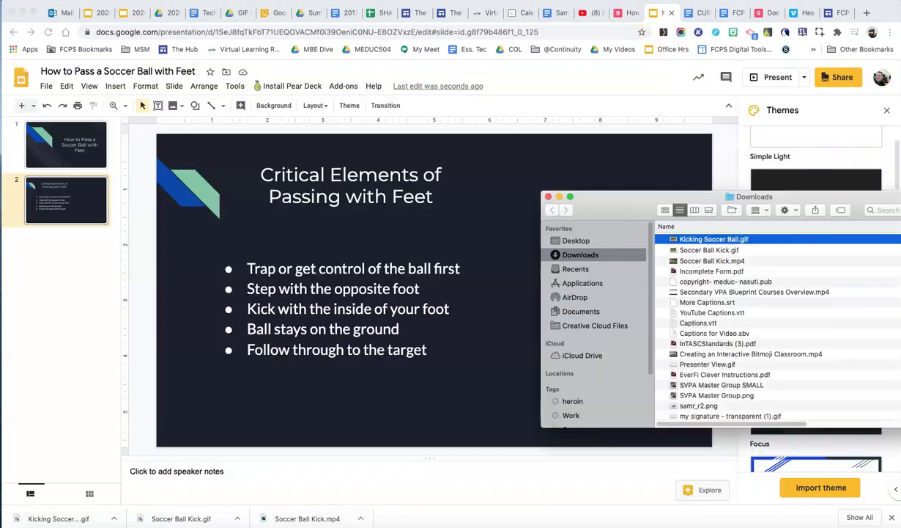
{"action": "left_click_drag", "start_coordinate": [666, 198], "coordinate": [771, 200]}
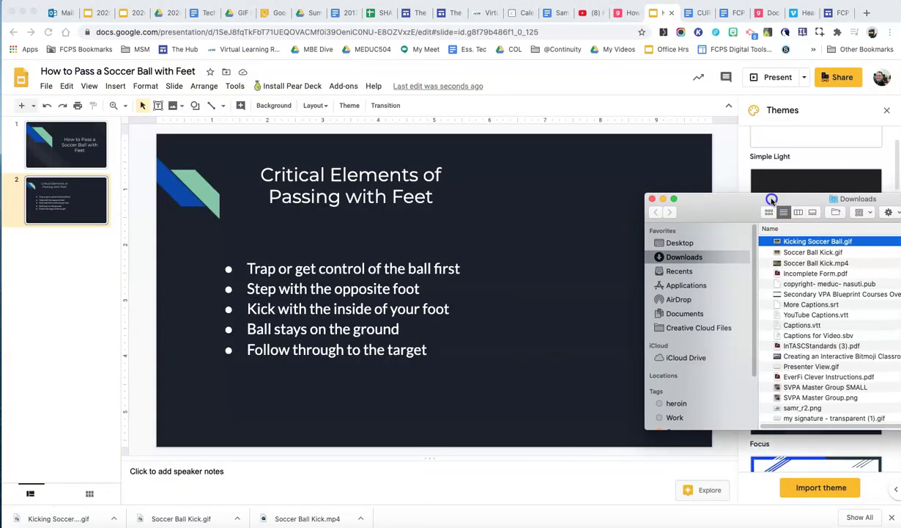
{"action": "left_click_drag", "start_coordinate": [797, 244], "coordinate": [551, 236]}
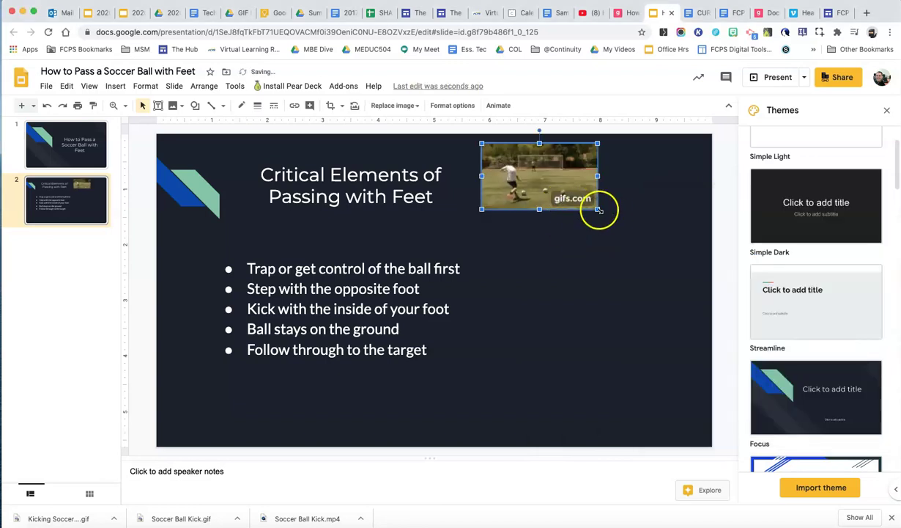
{"action": "left_click_drag", "start_coordinate": [599, 209], "coordinate": [573, 331]}
{"action": "left_click", "coordinate": [587, 212]}
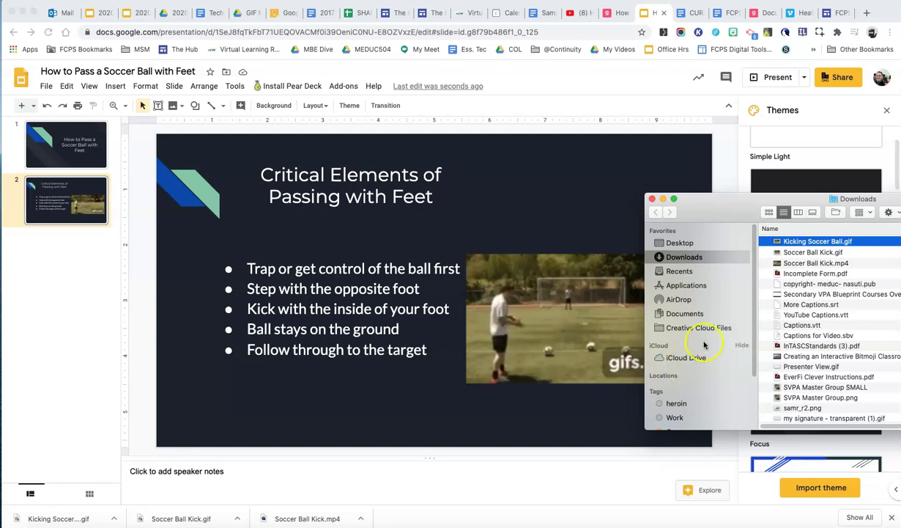
- Upload Soccer Ball Kick.mp4 from Downloads into the Drive GIF Makers folder
{"action": "left_click", "coordinate": [808, 263]}
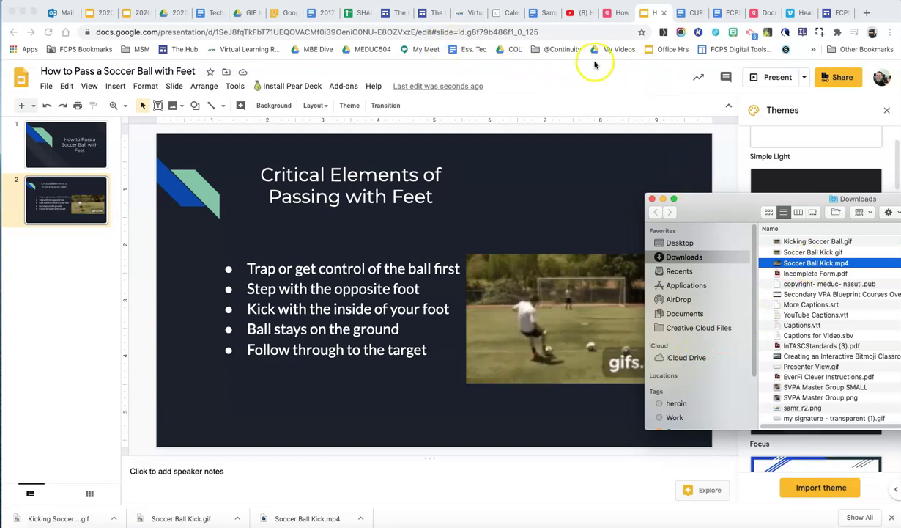
{"action": "left_click", "coordinate": [247, 13]}
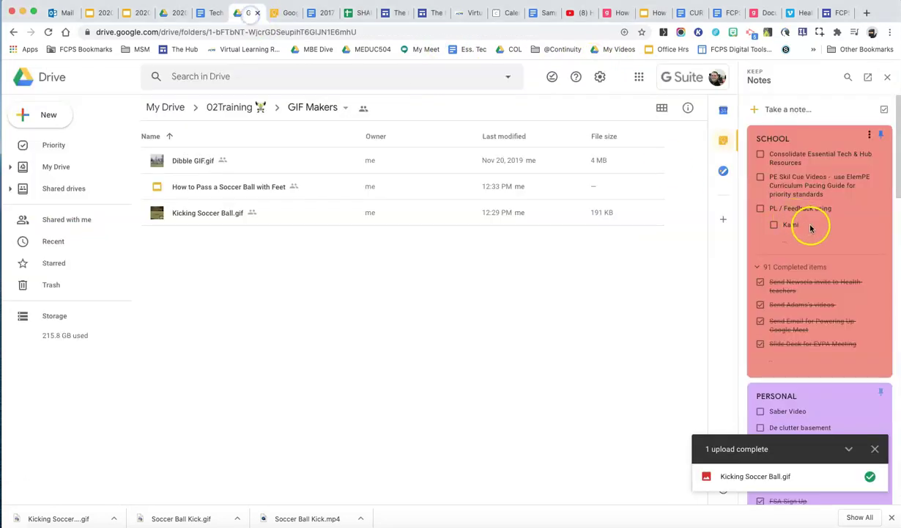
{"action": "key", "text": "super+Tab"}
{"action": "left_click_drag", "start_coordinate": [802, 262], "coordinate": [386, 307]}
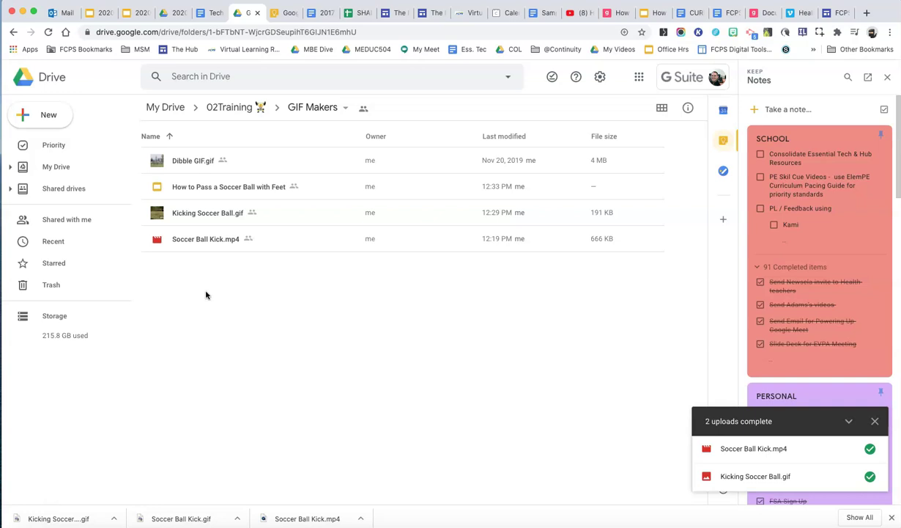
- Preview and play the uploaded Soccer Ball Kick.mp4, then go back to the presentation
{"action": "double_click", "coordinate": [199, 240]}
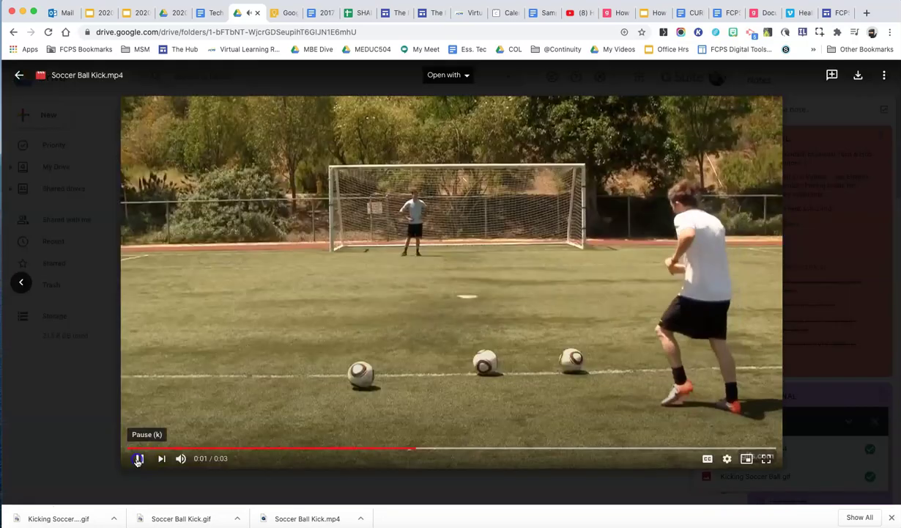
{"action": "left_click", "coordinate": [101, 447]}
{"action": "left_click", "coordinate": [262, 356]}
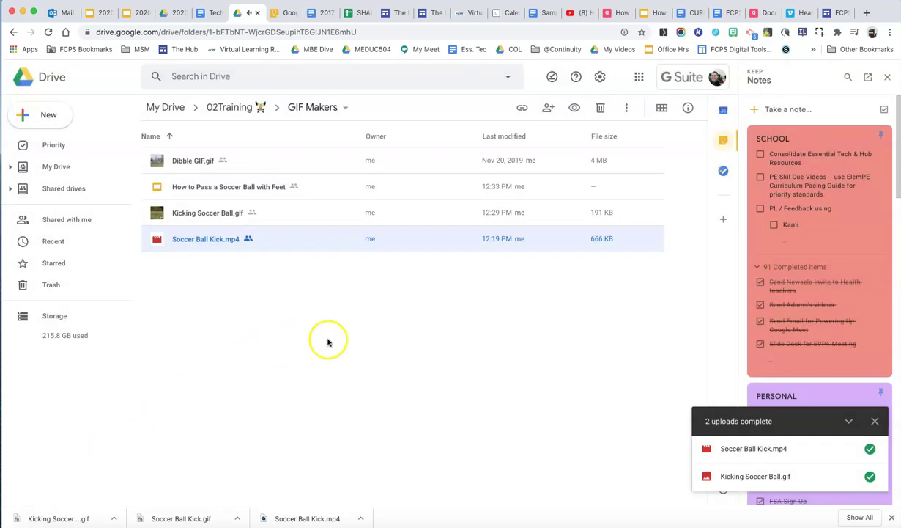
{"action": "left_click", "coordinate": [650, 13]}
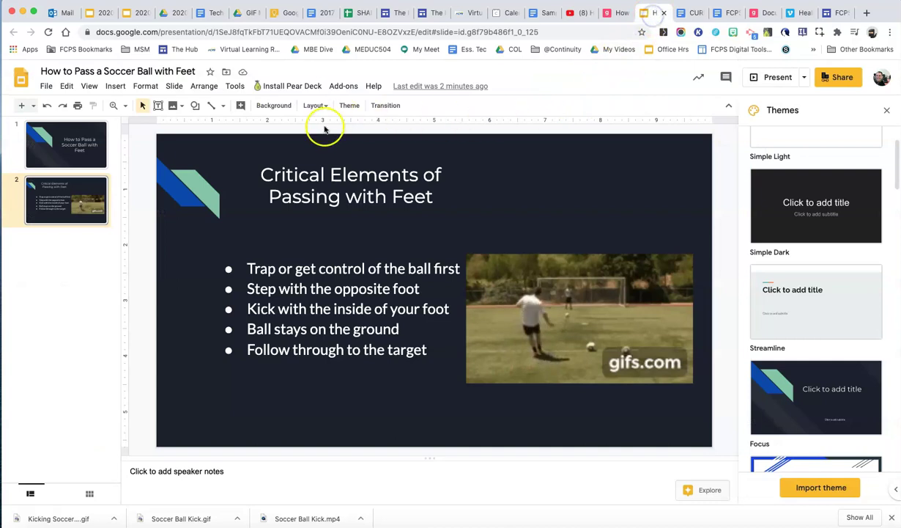
- Delete the GIF from slide 2 and insert Soccer Ball Kick from recent Google Drive videos
{"action": "left_click", "coordinate": [540, 284]}
{"action": "key", "text": "BackSpace"}
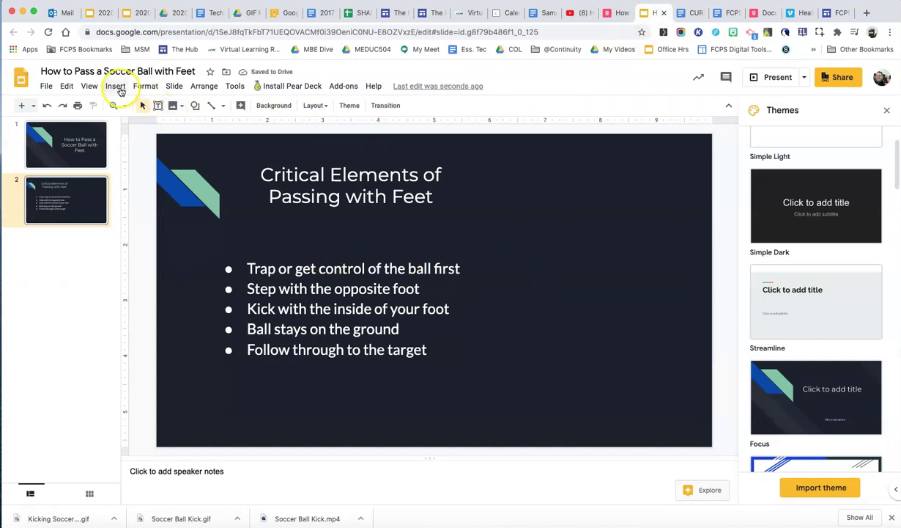
{"action": "left_click", "coordinate": [117, 87]}
{"action": "left_click", "coordinate": [131, 157]}
{"action": "left_click", "coordinate": [302, 154]}
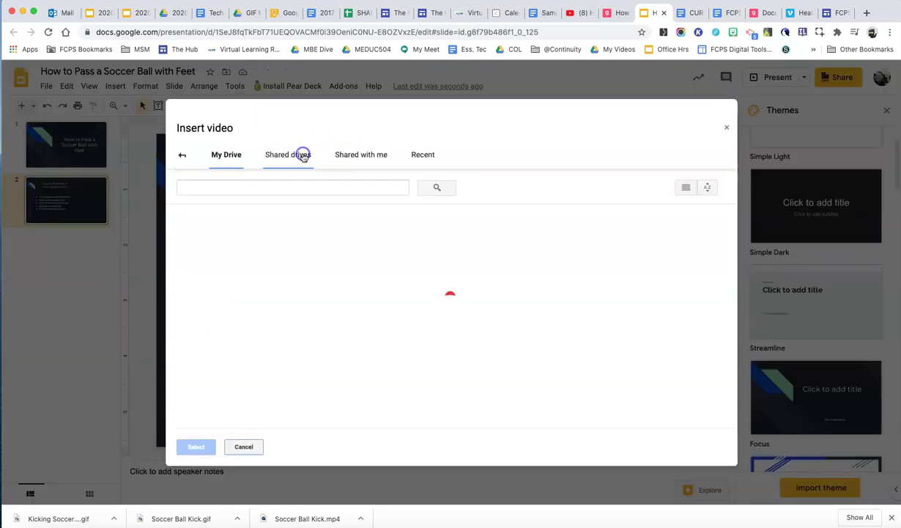
{"action": "left_click", "coordinate": [424, 156]}
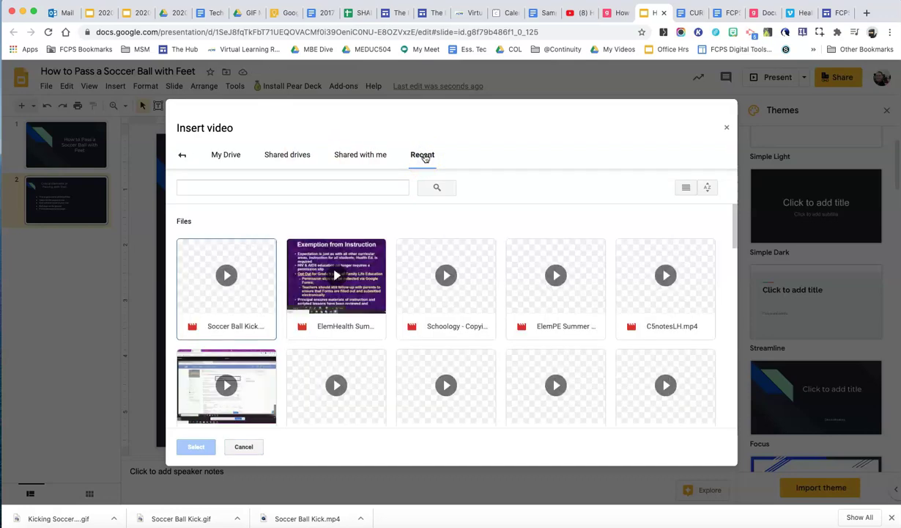
{"action": "double_click", "coordinate": [257, 295]}
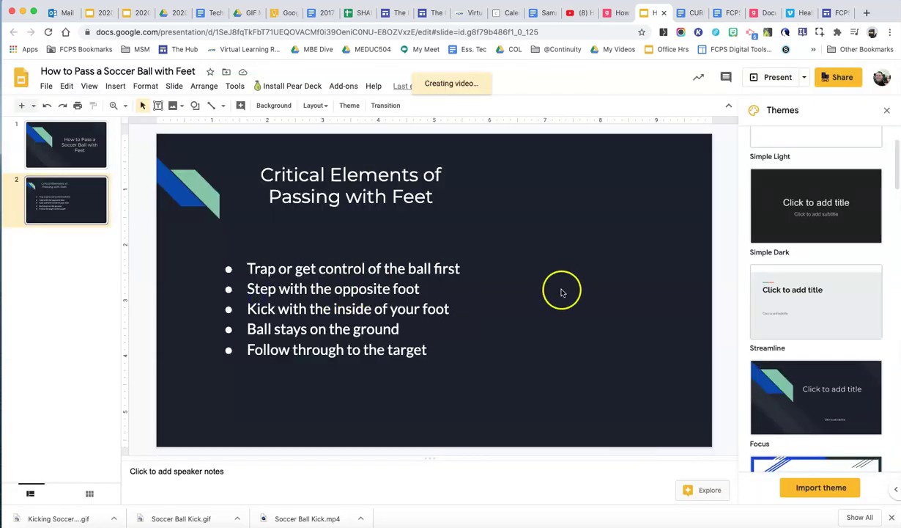
- Drag the Soccer Ball Kick video down beside the five bullets and deselect it
{"action": "left_click_drag", "start_coordinate": [564, 274], "coordinate": [553, 358]}
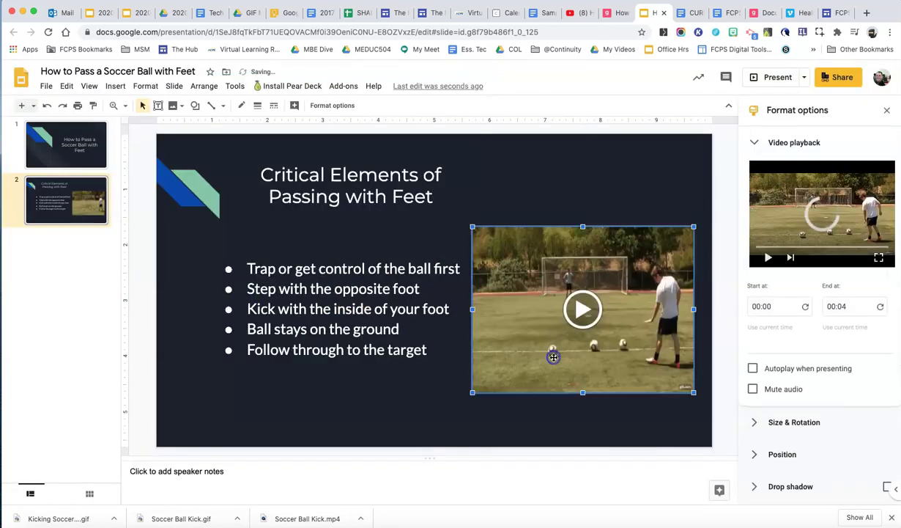
{"action": "left_click", "coordinate": [584, 132]}
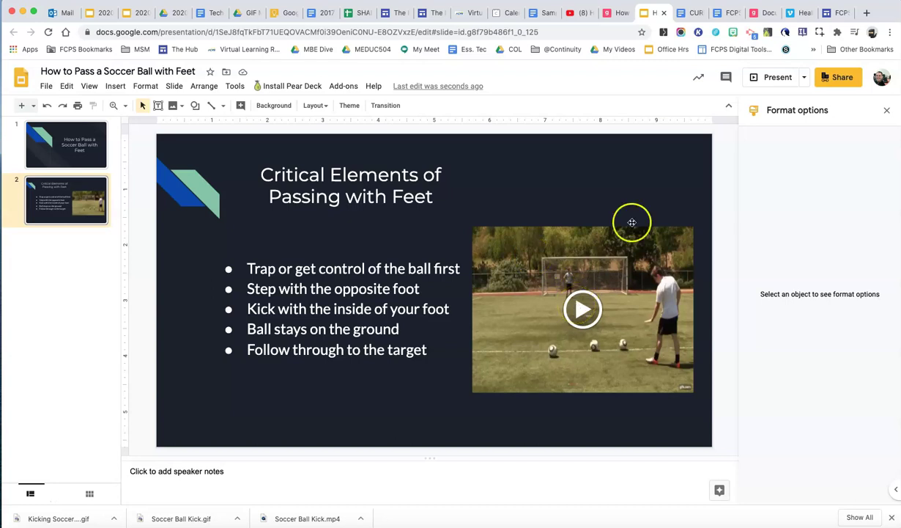
- Return to gifs.com and go to the Projects dashboard holding the How To Kick A Soccer Ball project
{"action": "left_click", "coordinate": [612, 12]}
{"action": "left_click", "coordinate": [569, 83]}
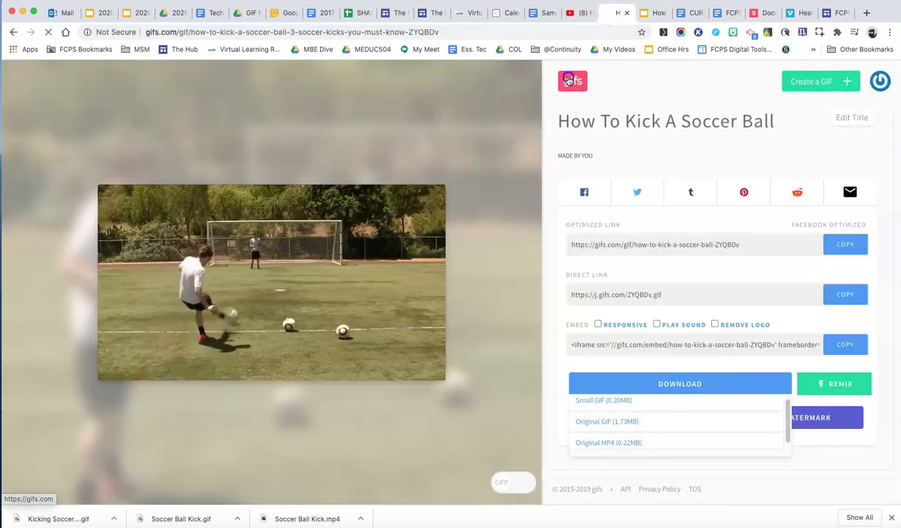